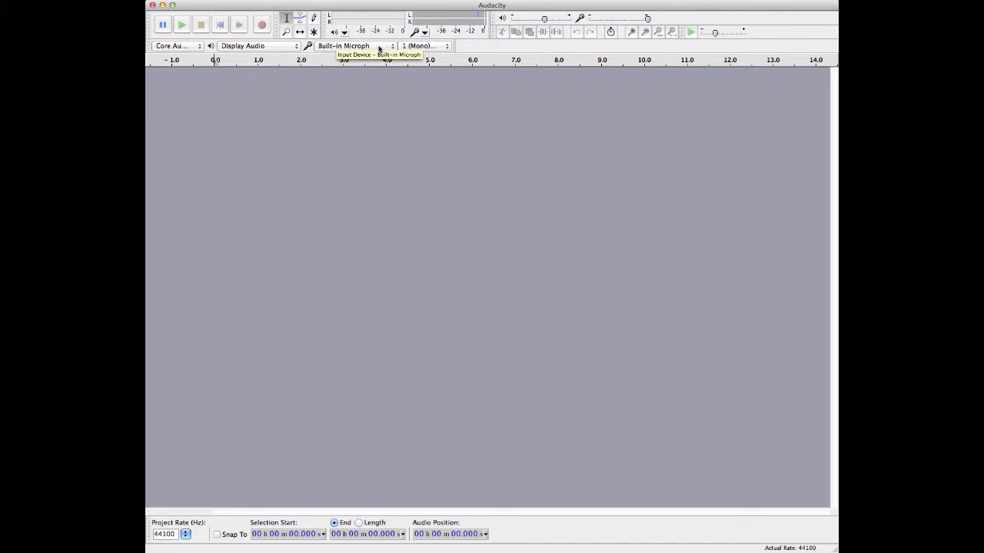
Set both the input and output devices to Scarlett 2i2 USB and start monitoring the input level
left_click(379, 49)
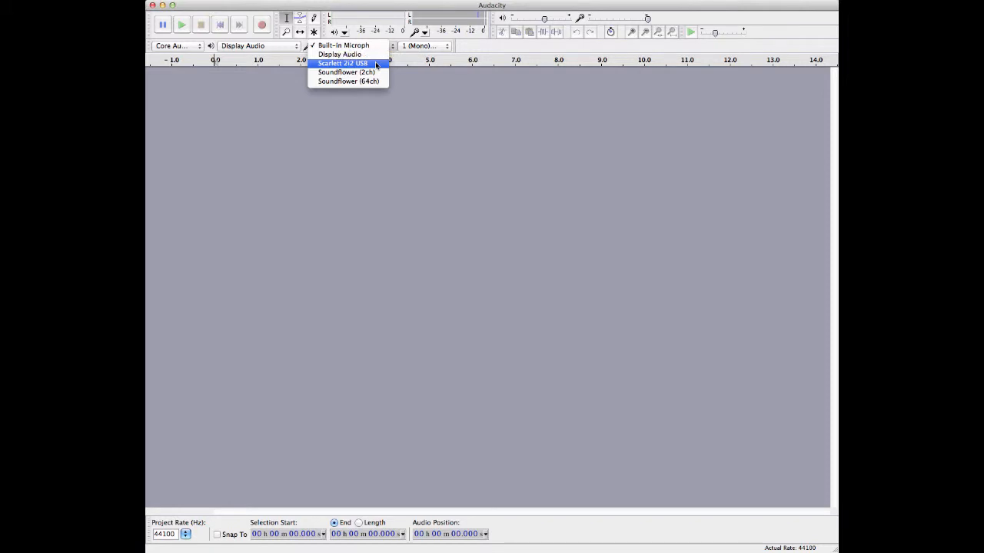
left_click(375, 65)
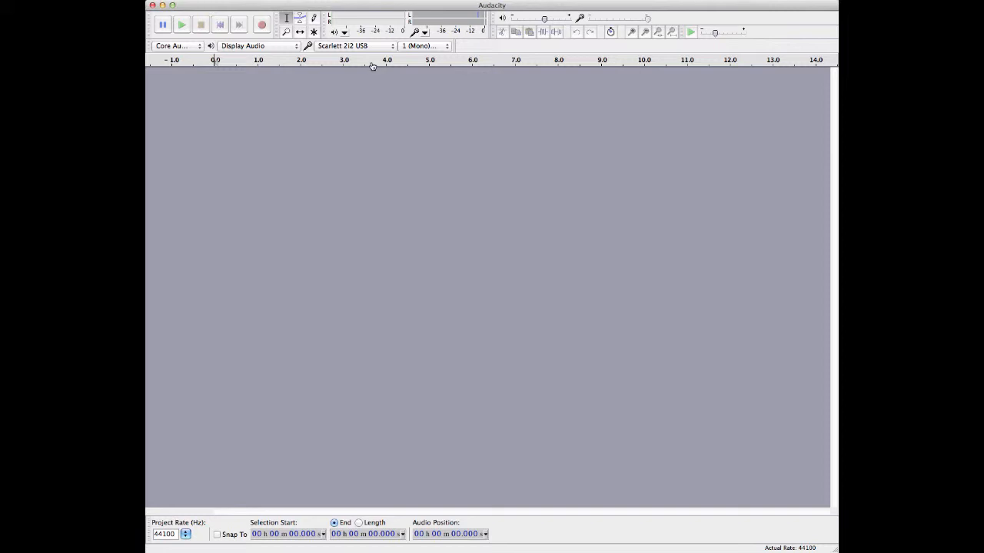
left_click(293, 48)
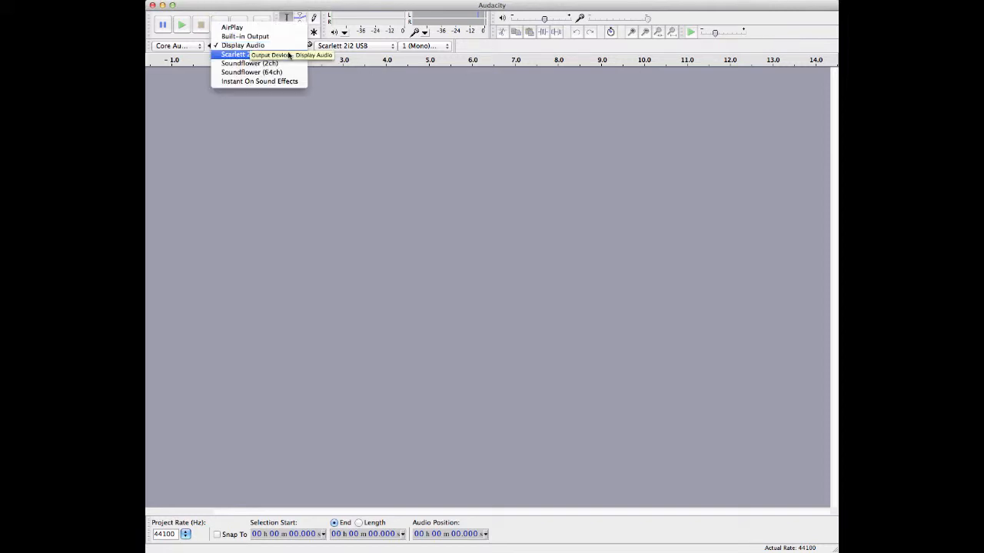
left_click(290, 54)
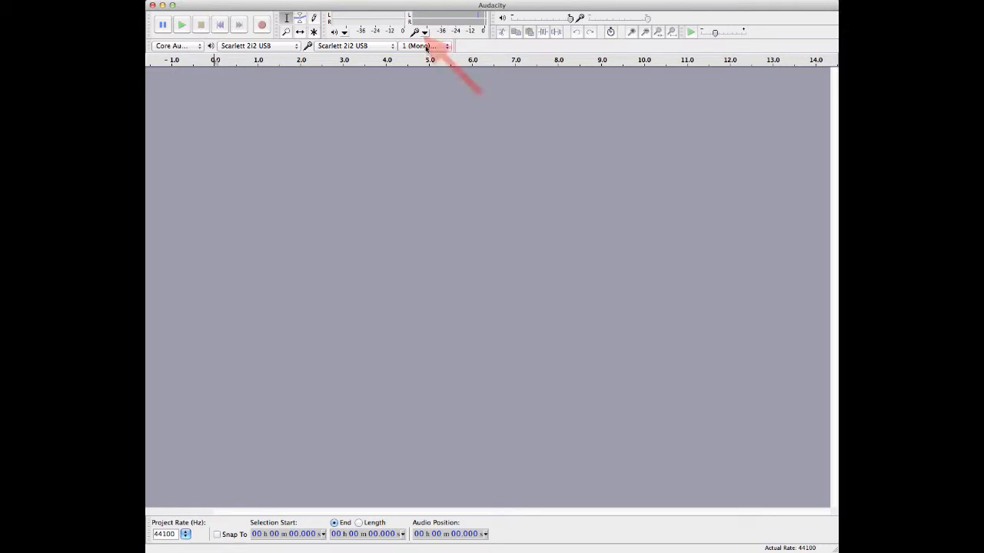
left_click(424, 32)
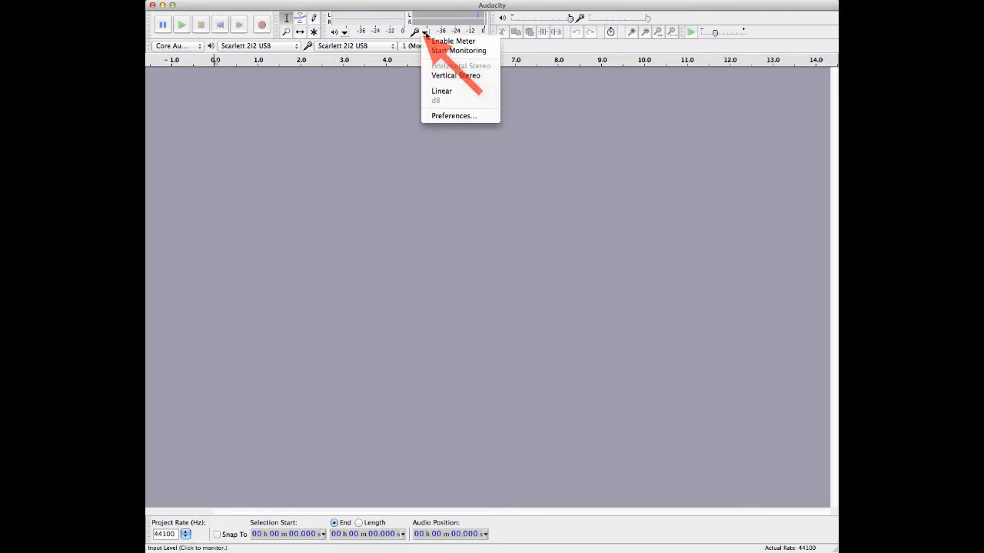
left_click(433, 51)
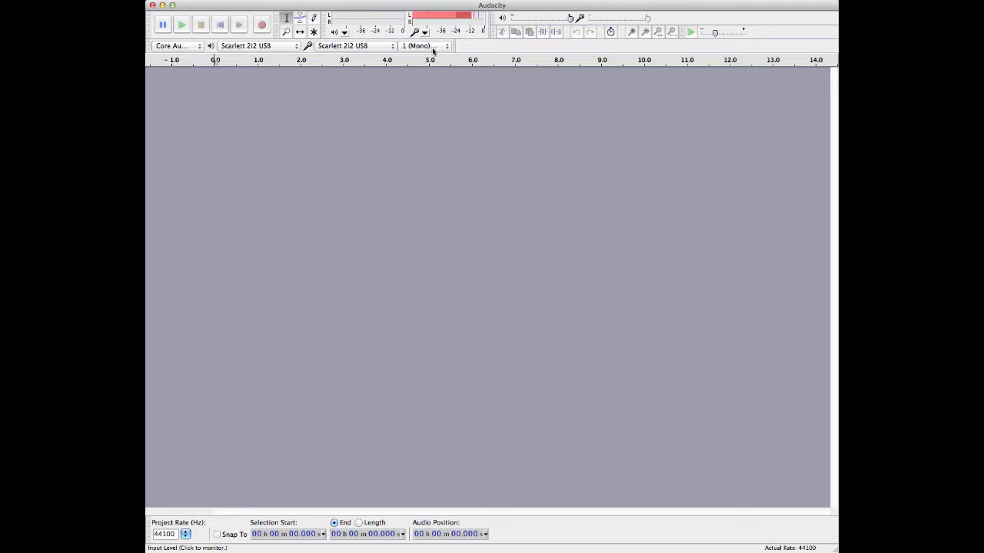
Record a mono voice take about 13 seconds long and play it back from about 1.5 seconds
left_click(262, 25)
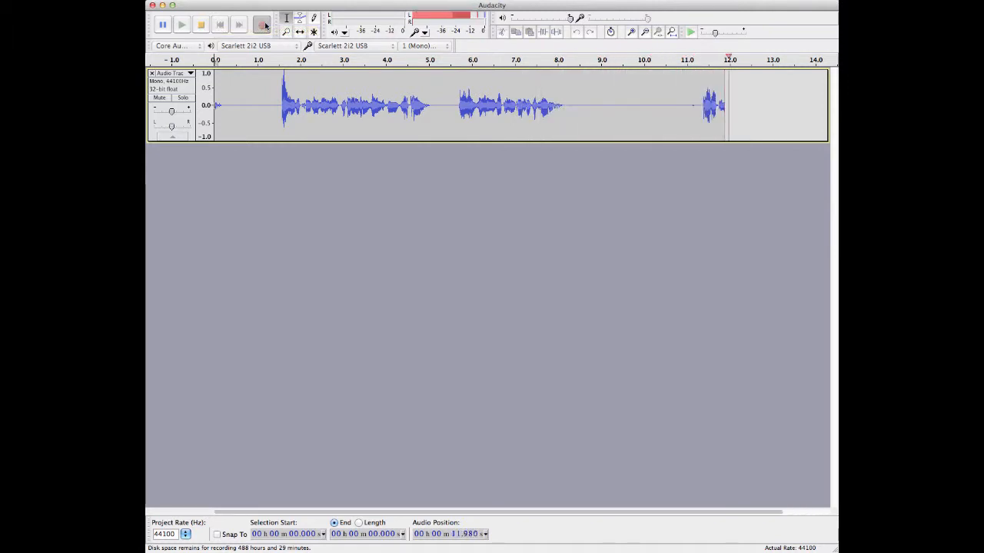
left_click(200, 25)
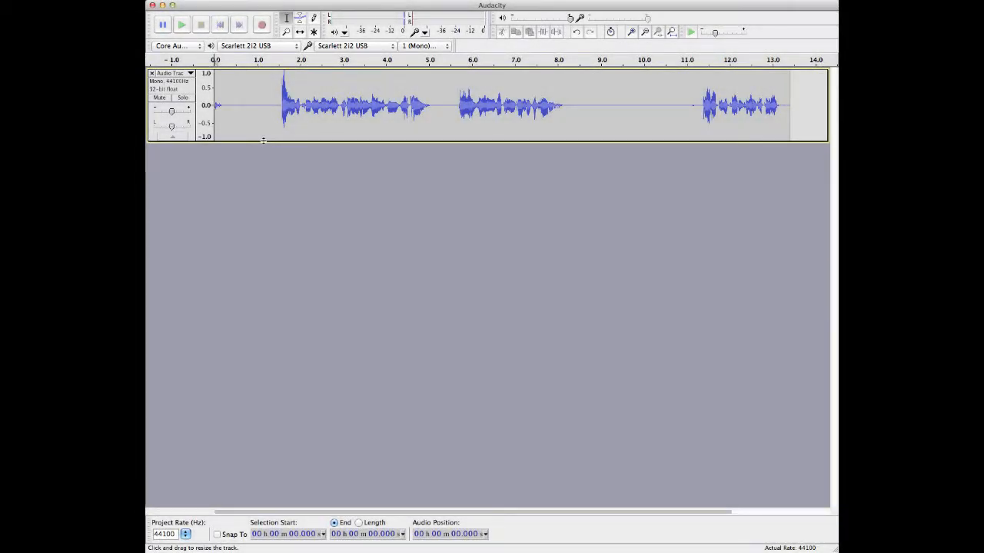
left_click(278, 93)
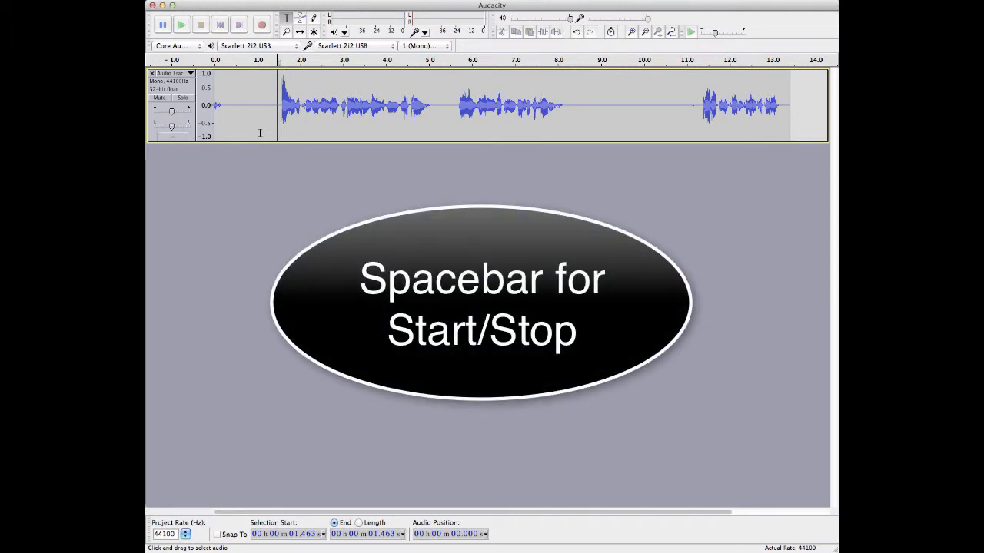
key("space")
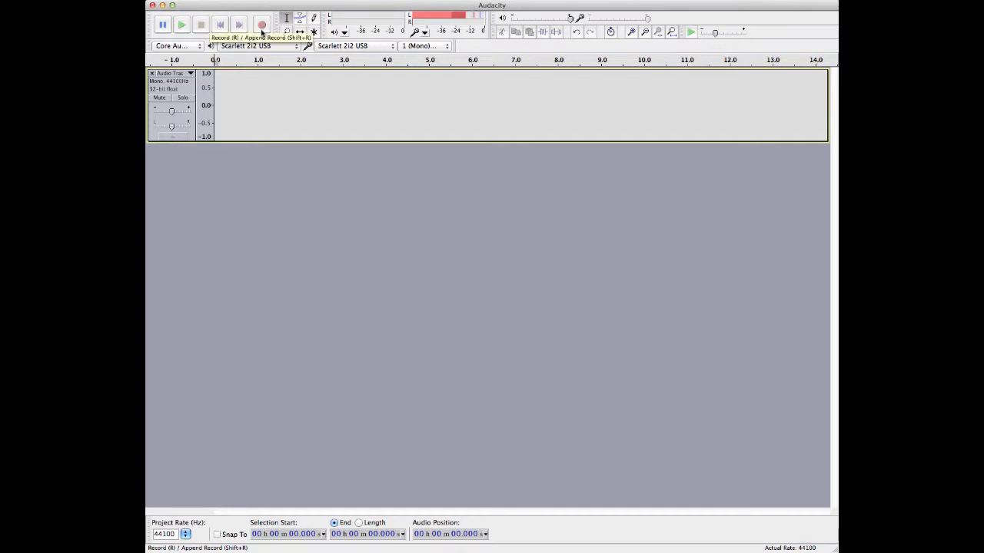
Record another voice take of about 13 seconds on a second track and play it from about 1.4 seconds
left_click(261, 26)
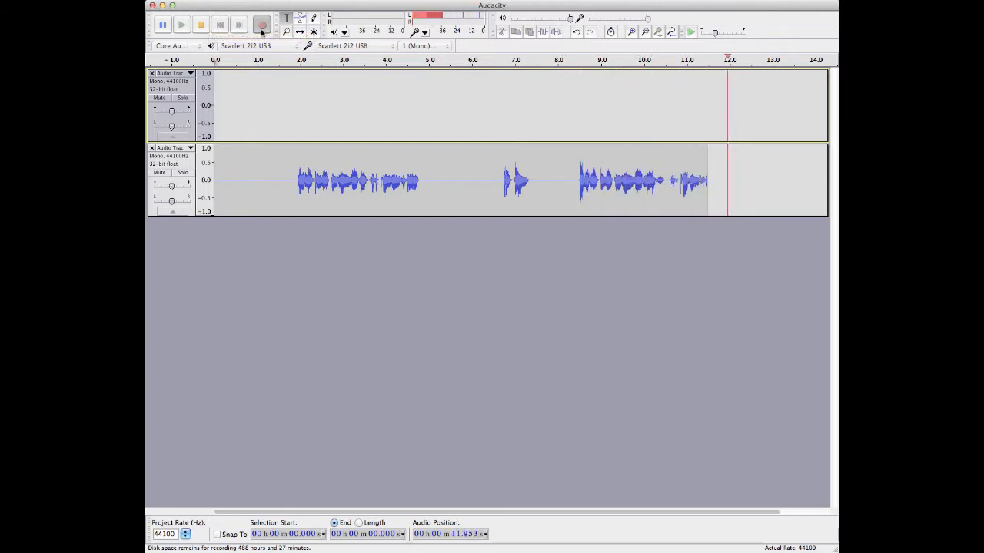
left_click(203, 29)
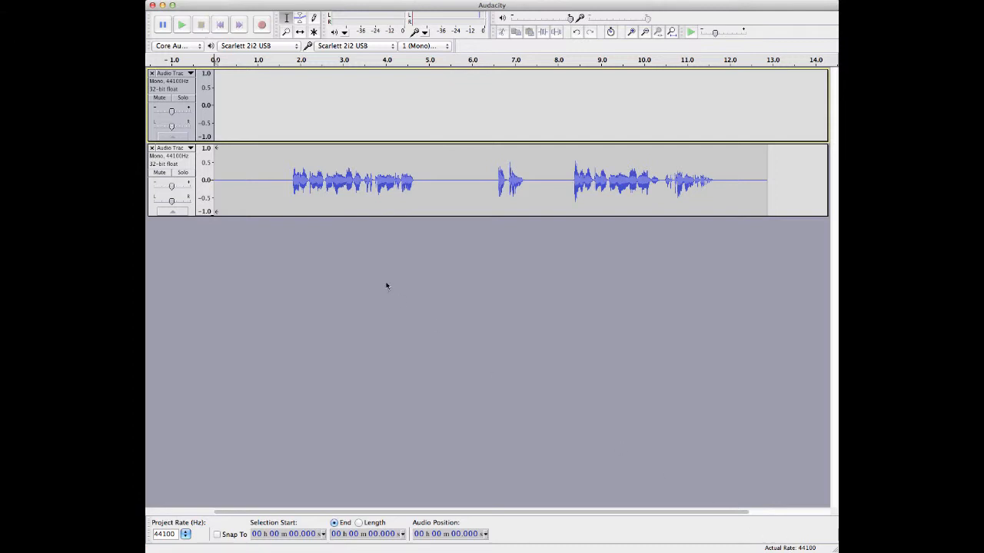
left_click(273, 148)
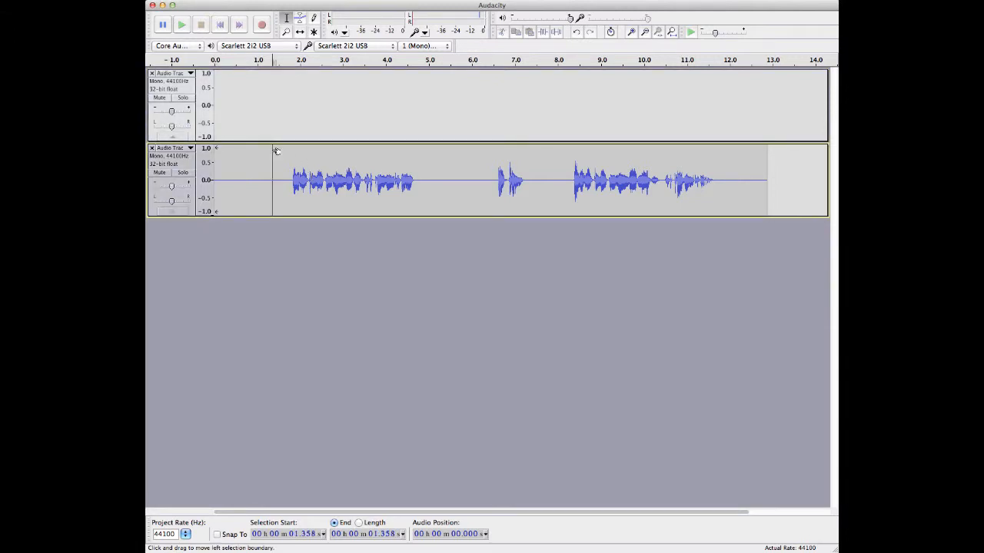
key("space")
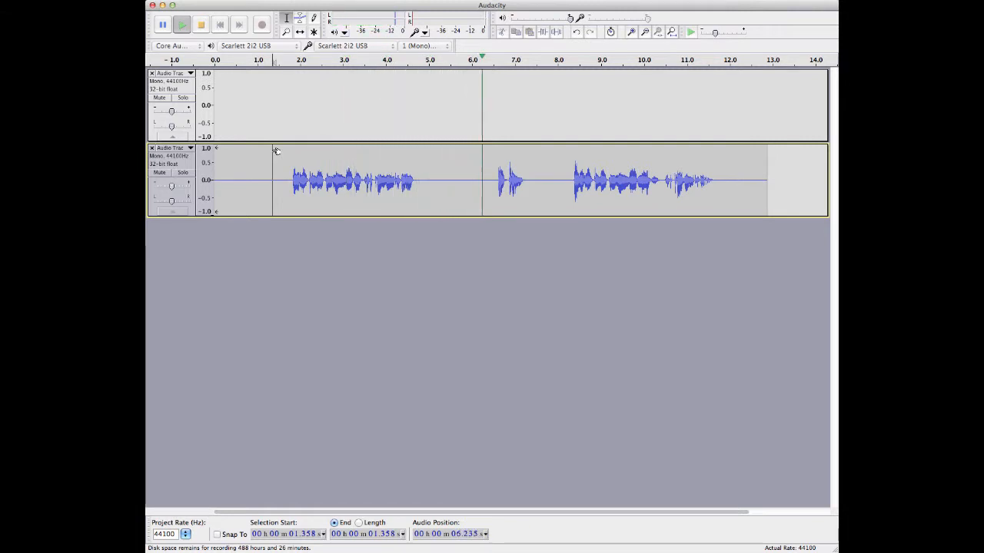
key("space")
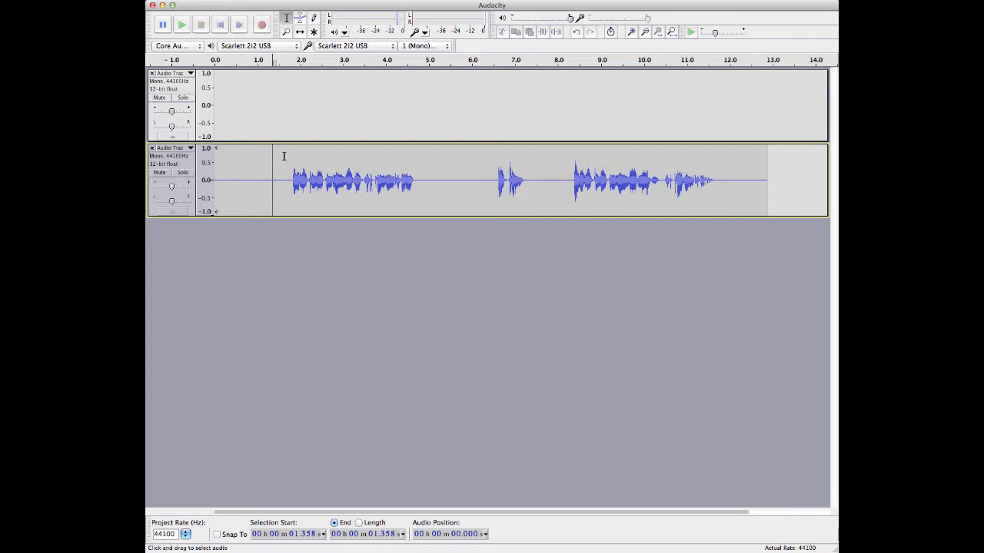
Delete the second track's audio from about 1.3 to 7.7 seconds and play back the remaining take
left_click_drag(543, 182, 273, 179)
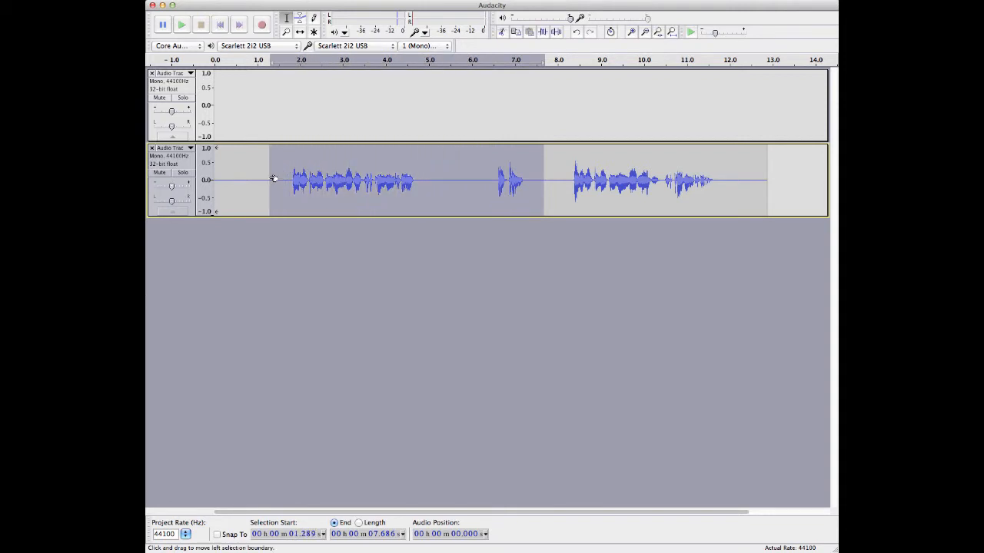
key("BackSpace")
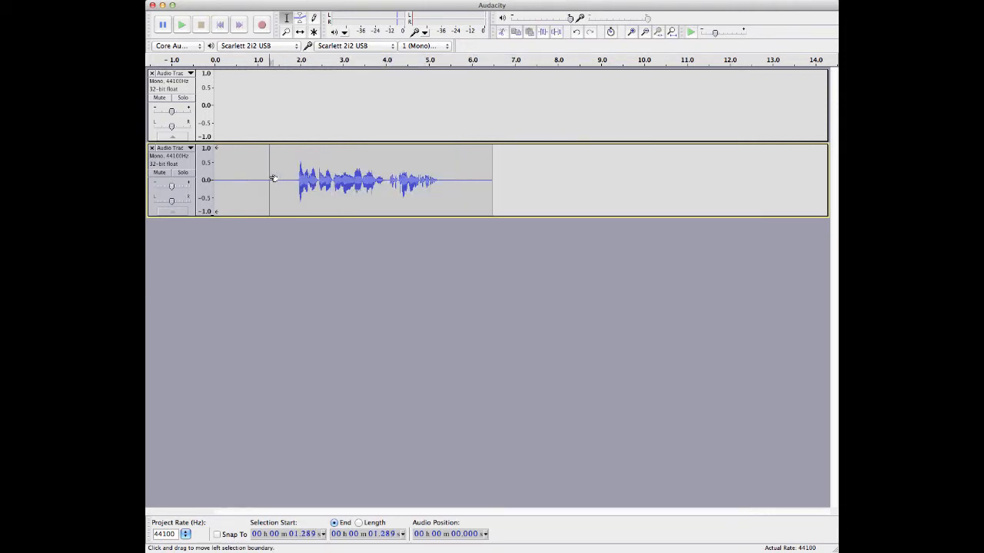
left_click(261, 172)
key("space")
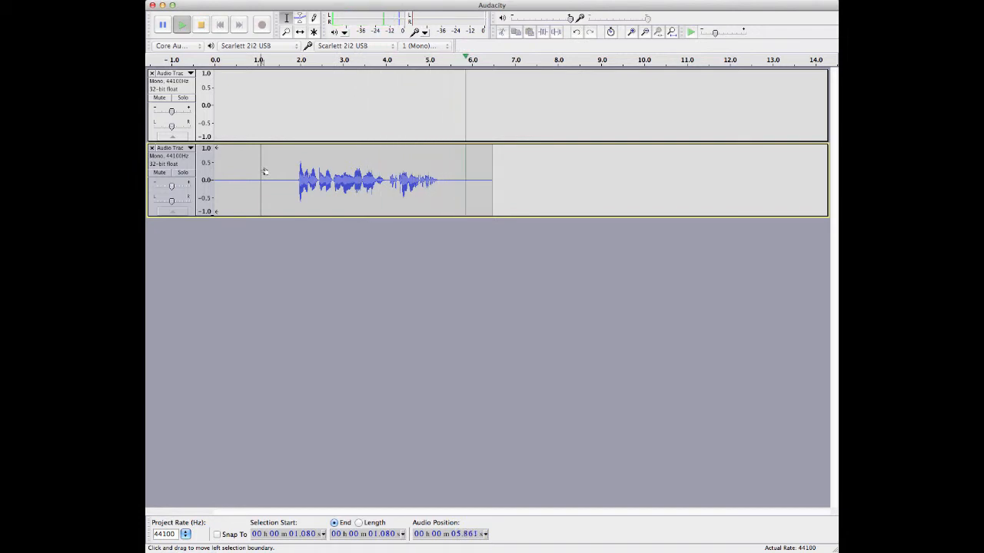
key("space")
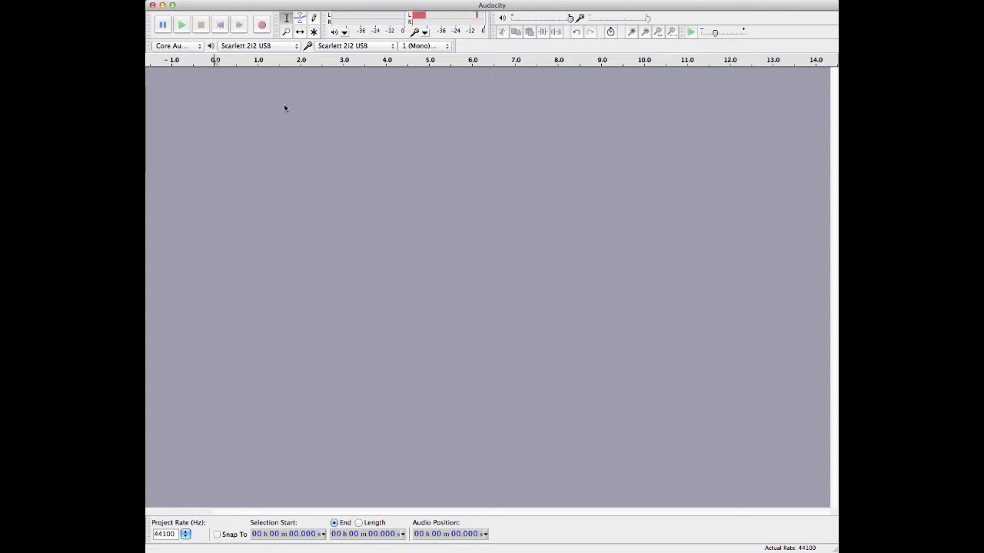
Record a new voice take about 10 seconds long and play it back from about 0.9 seconds
left_click(262, 25)
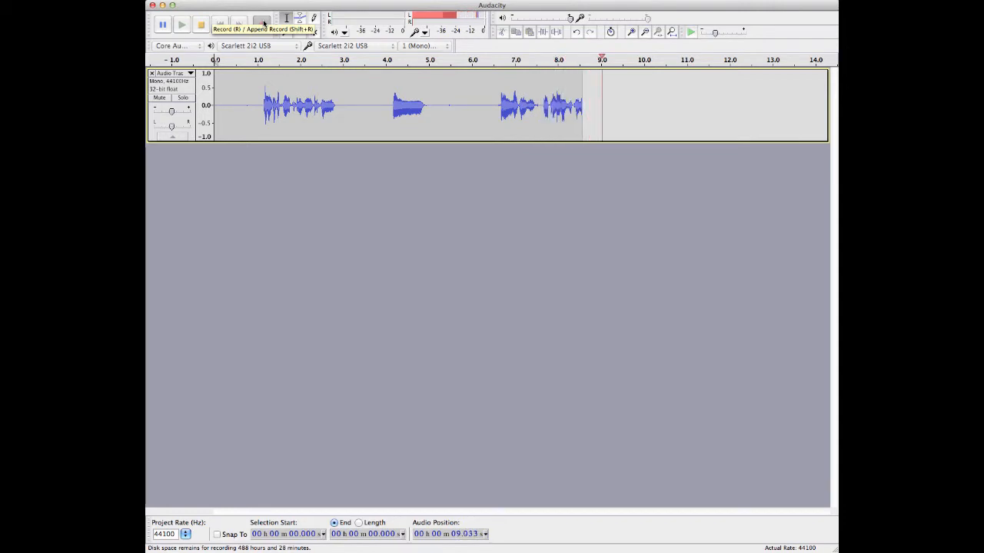
left_click(201, 26)
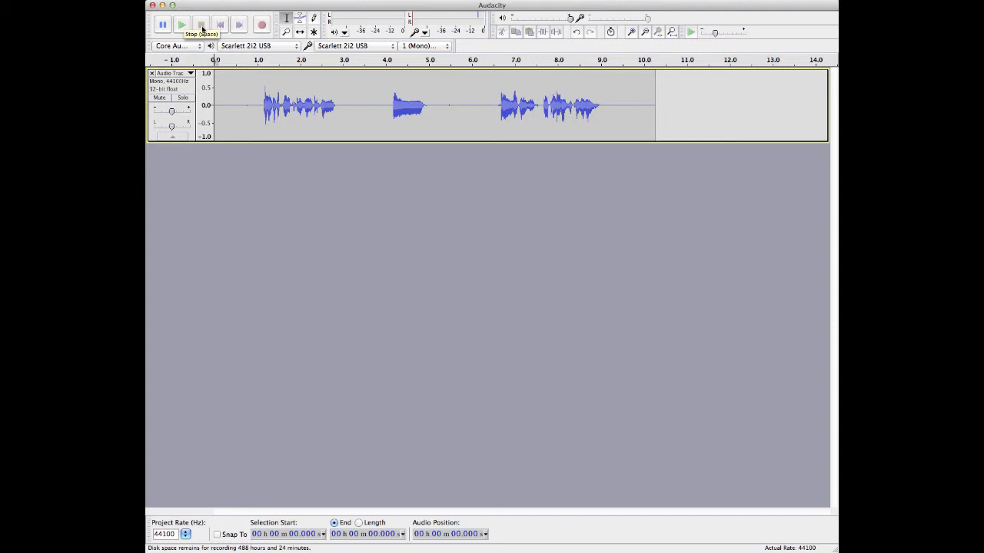
left_click(254, 90)
key("space")
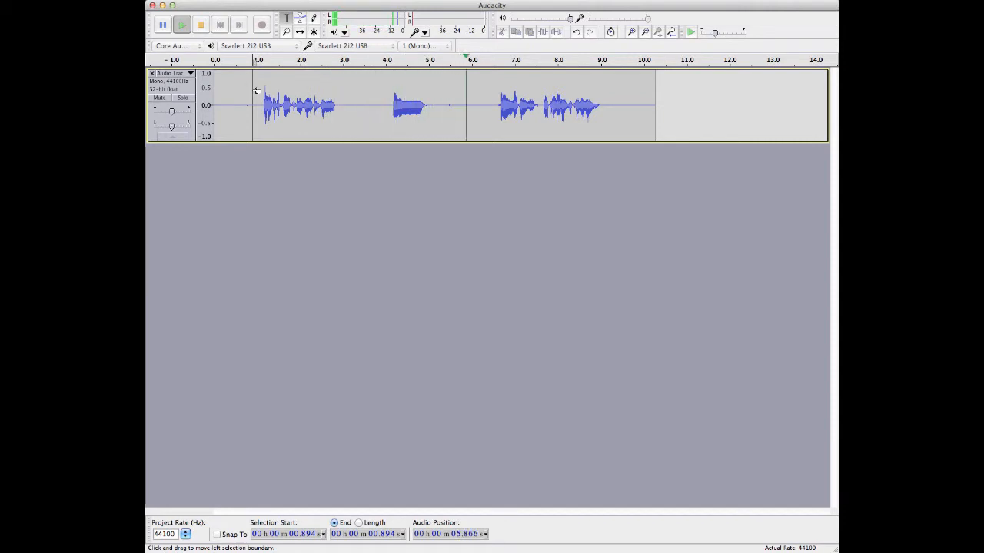
key("space")
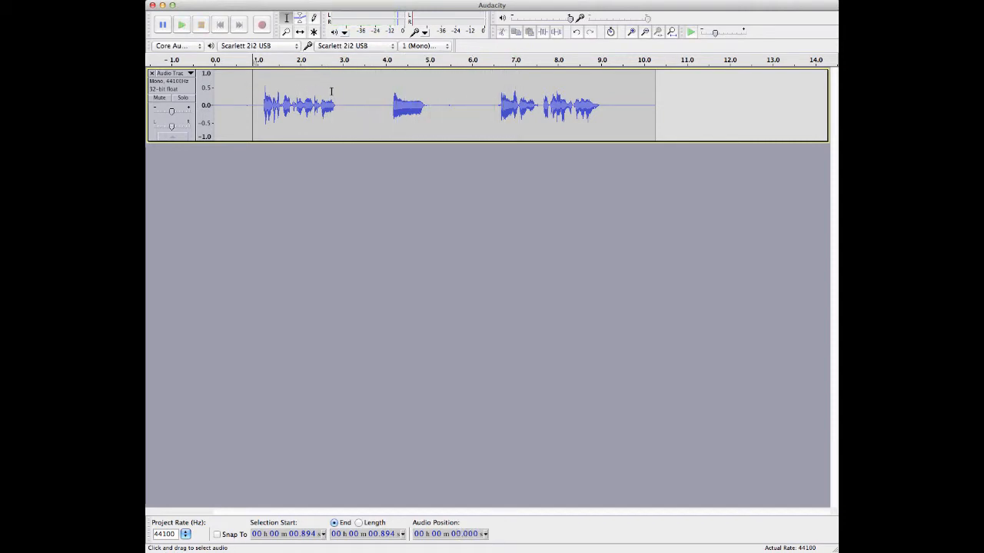
Delete the middle phrase from about 2.97 to 6.59 seconds and play the joined take from about 0.95 seconds
left_click(342, 92)
left_click_drag(342, 91, 496, 100)
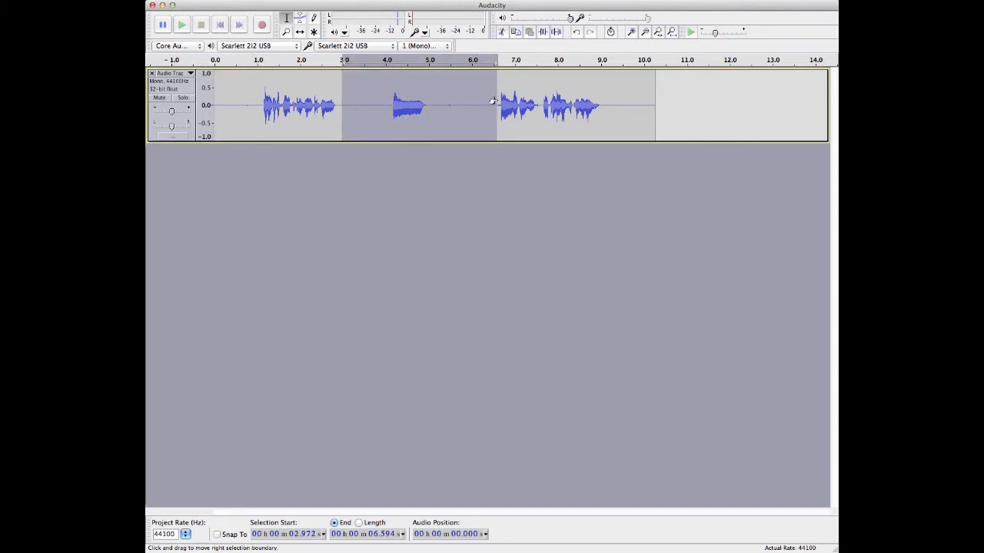
key("BackSpace")
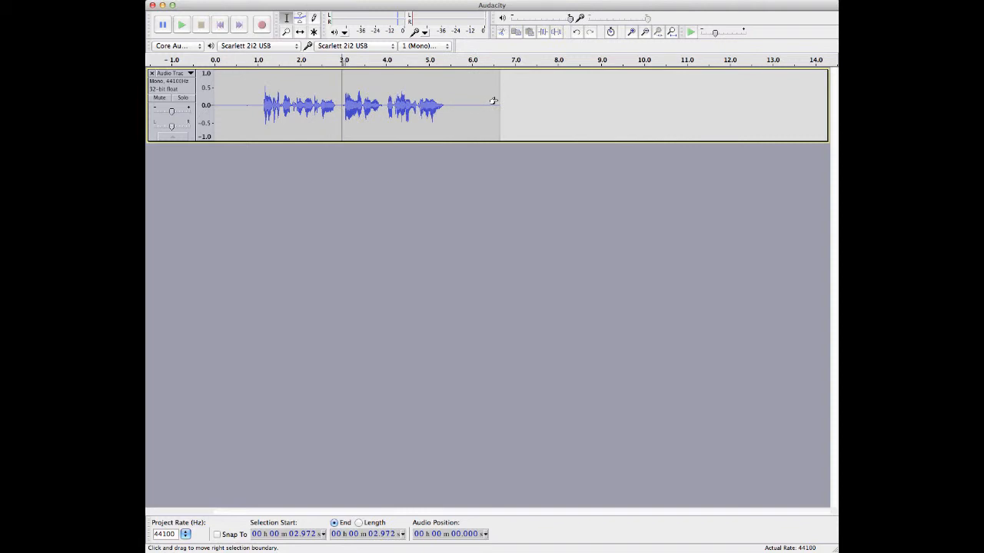
left_click(256, 89)
key("space")
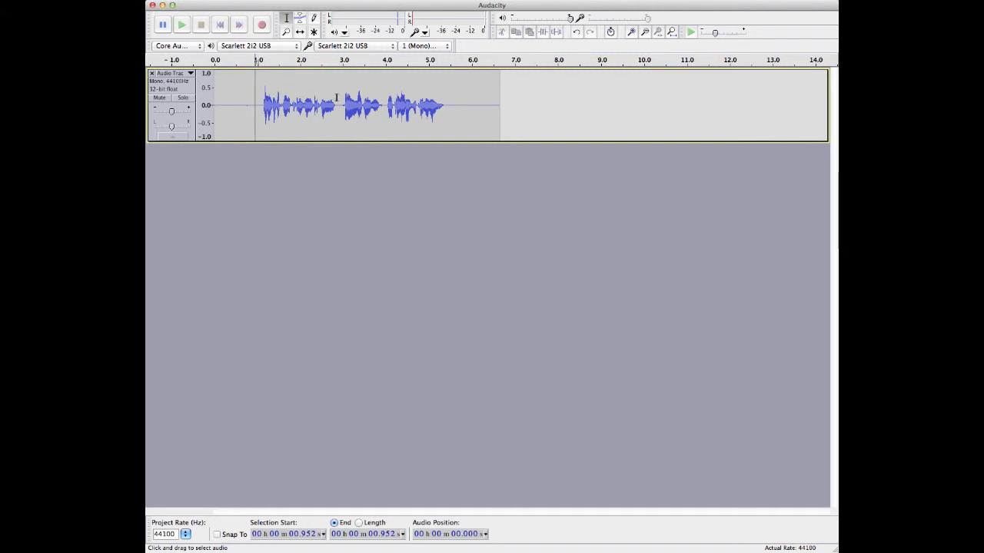
Delete the silent gap from about 2.84 to 3.04 seconds and play the take from about 1.13 seconds
scroll(335, 97, "up", 4)
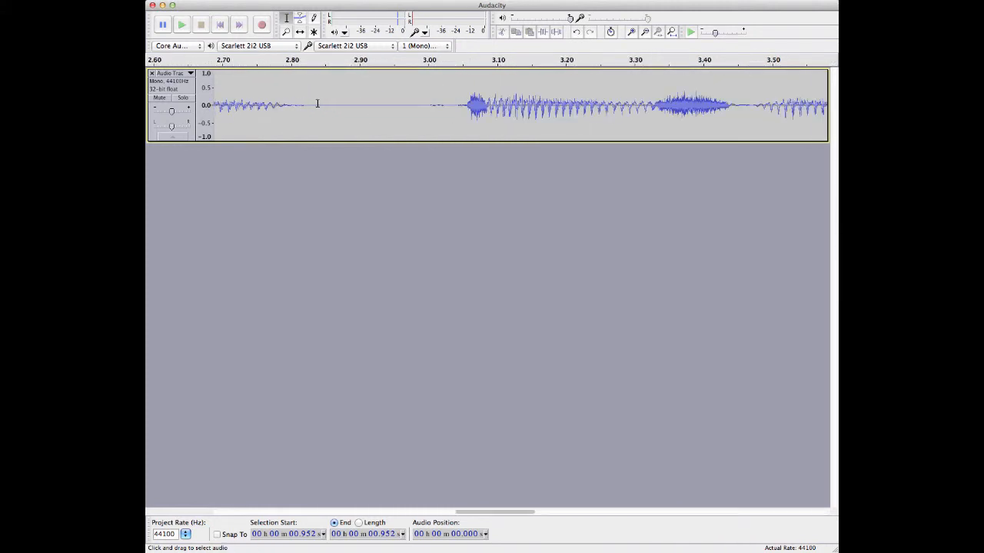
left_click_drag(319, 103, 454, 117)
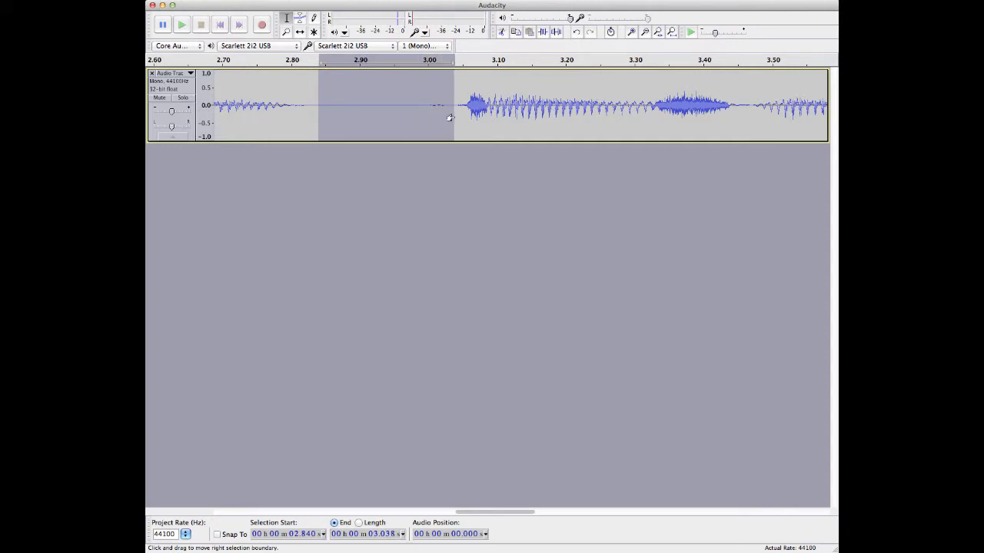
key("Delete")
scroll(451, 117, "down", 10)
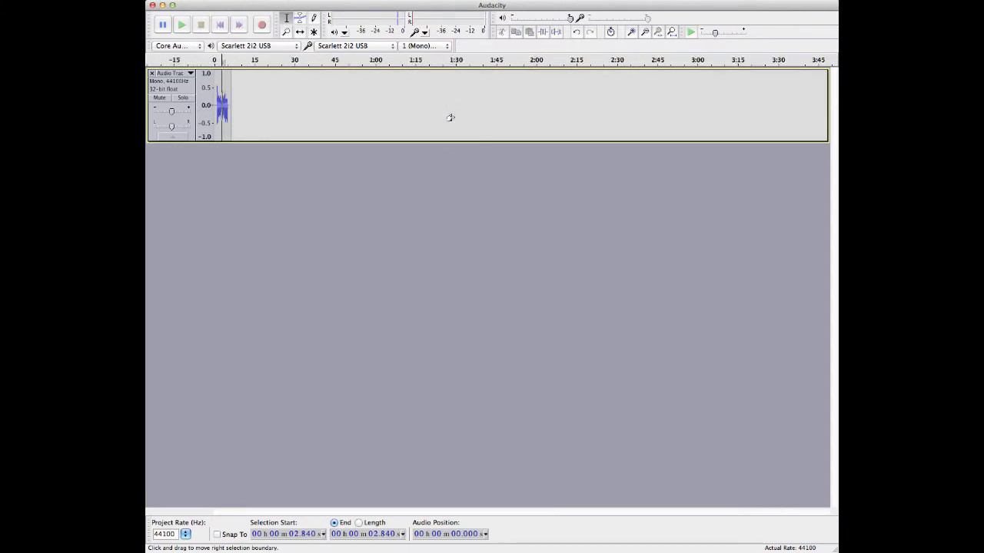
scroll(450, 118, "up", 6)
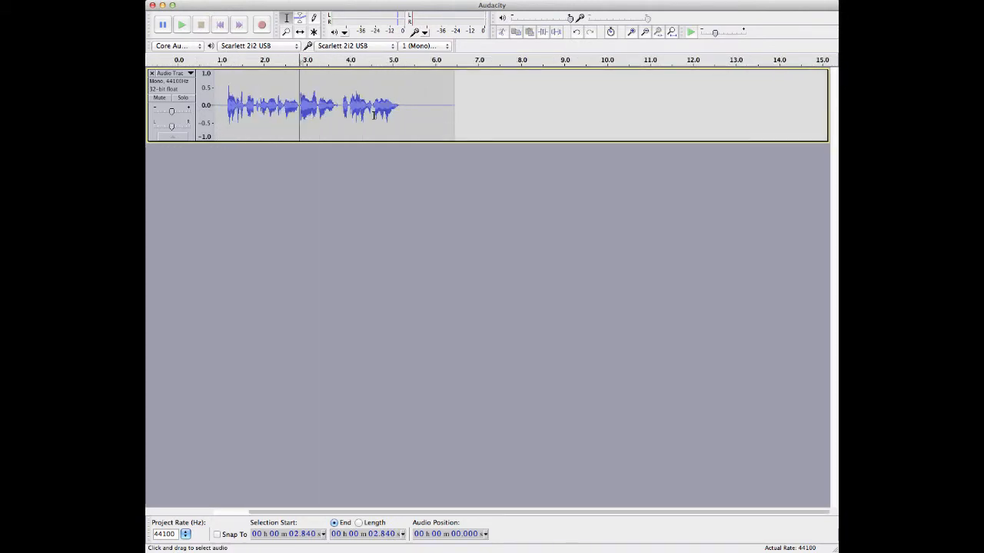
left_click(227, 100)
key("space")
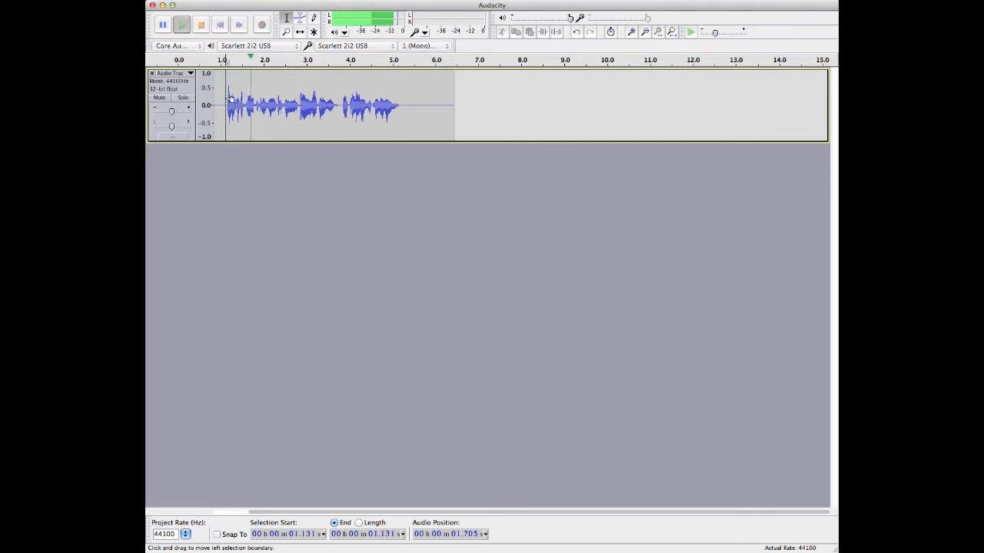